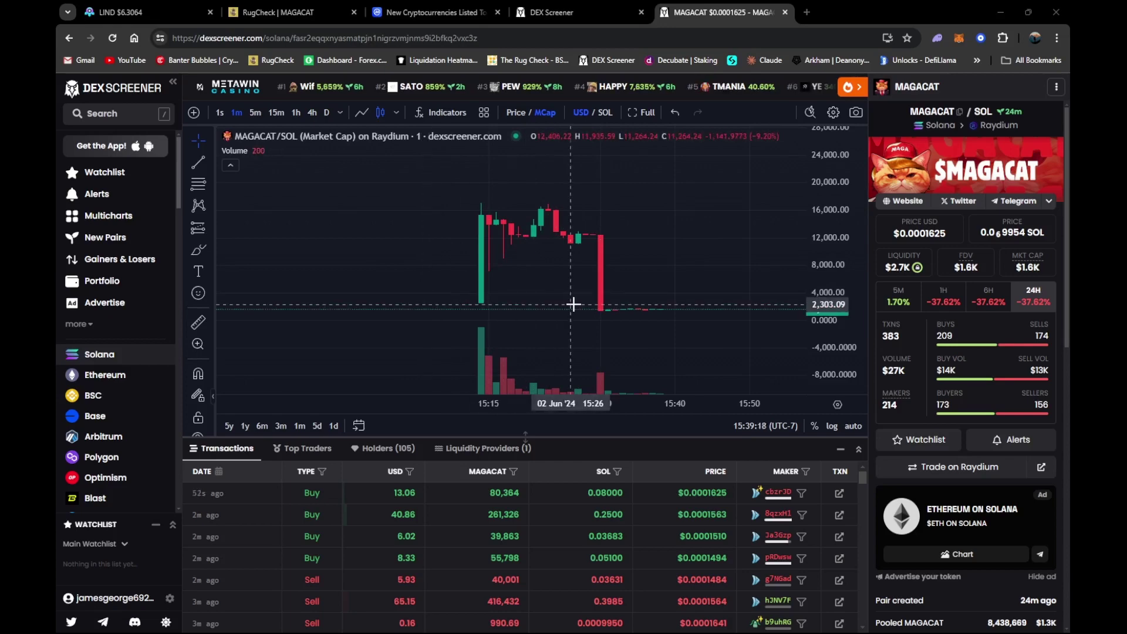
- Check the MAGACAT RugCheck report (Good rating, 100% locked liquidity), then open the project website
click(272, 17)
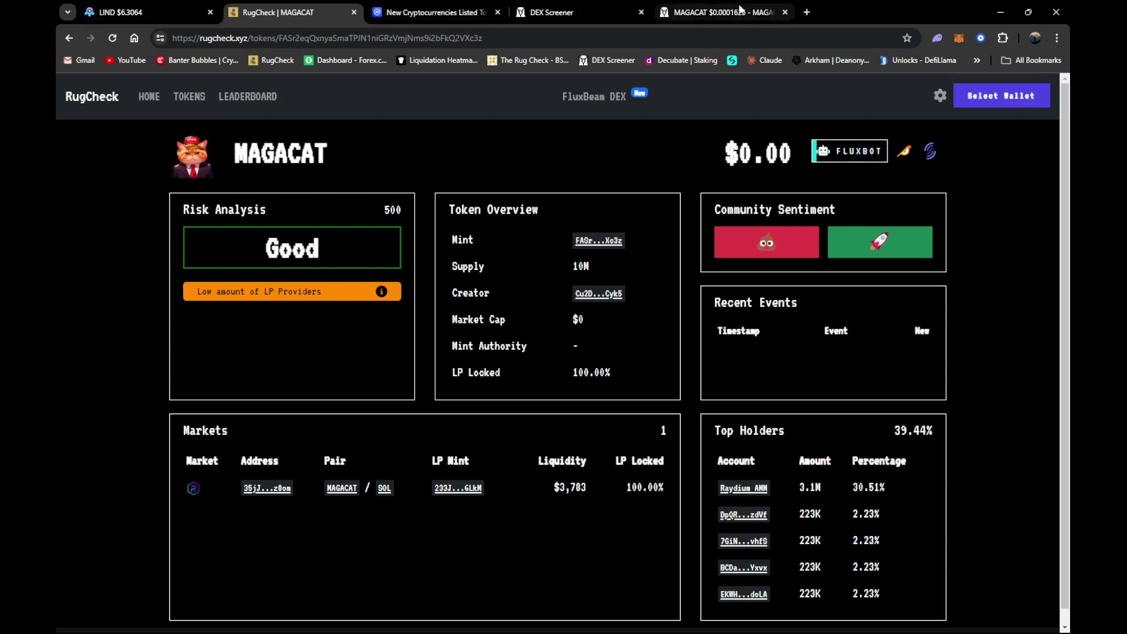
click(702, 14)
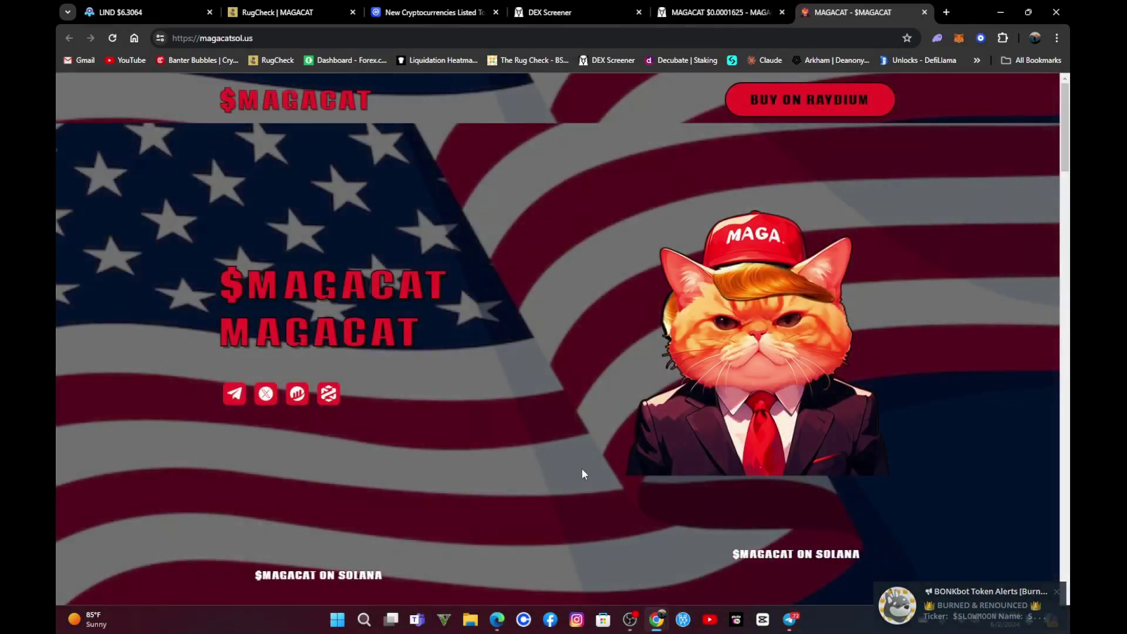
- Read the magacatsol.us page down to its Disclaimer, then close the site's tab
scroll(583, 471, down, 6)
scroll(584, 473, down, 8)
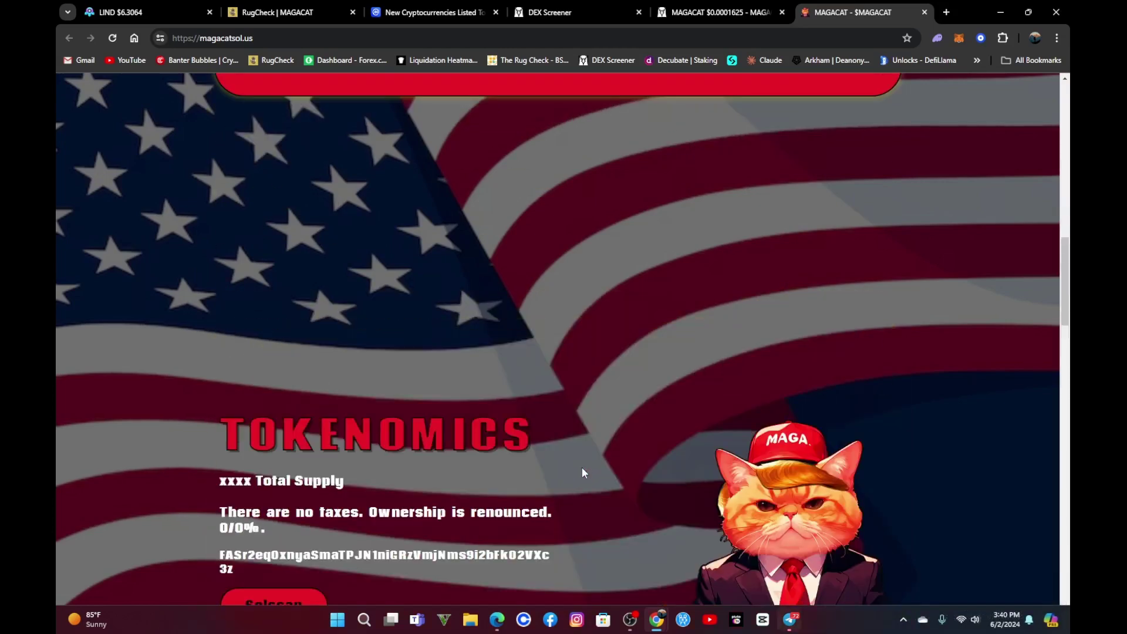
scroll(583, 469, down, 10)
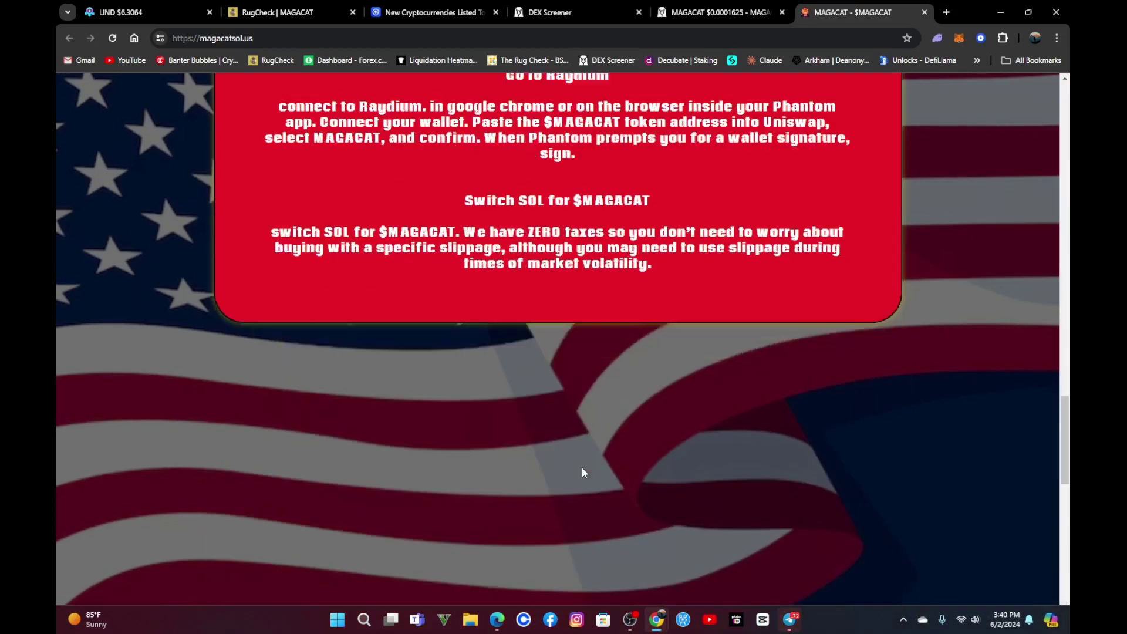
scroll(583, 470, down, 8)
scroll(582, 470, up, 4)
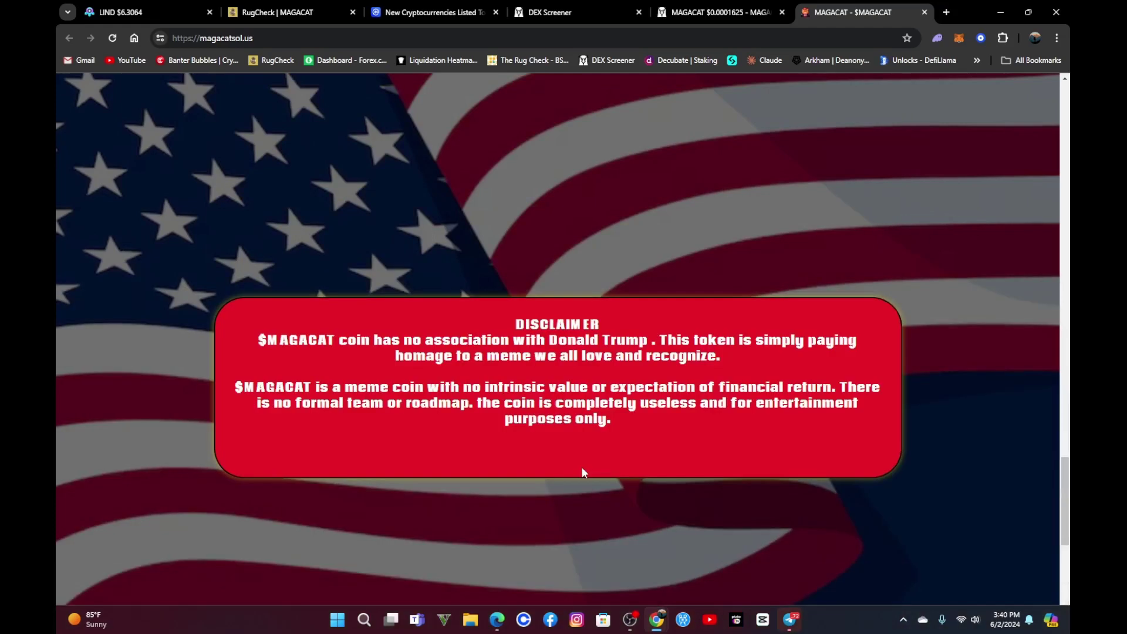
scroll(583, 473, down, 3)
scroll(583, 473, up, 3)
scroll(582, 467, up, 20)
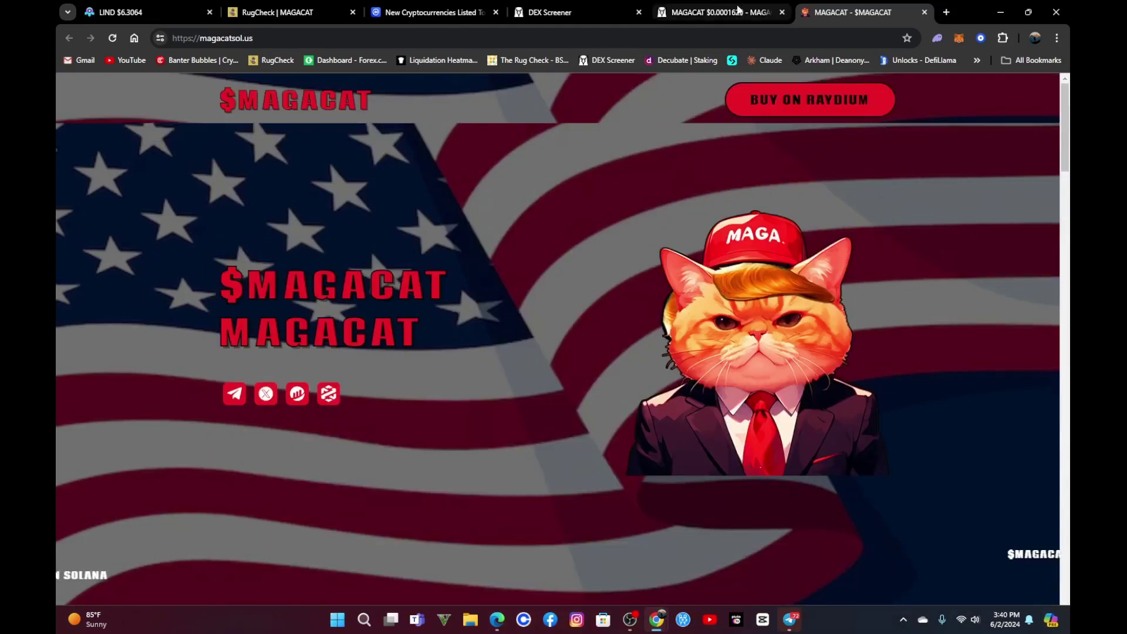
click(922, 12)
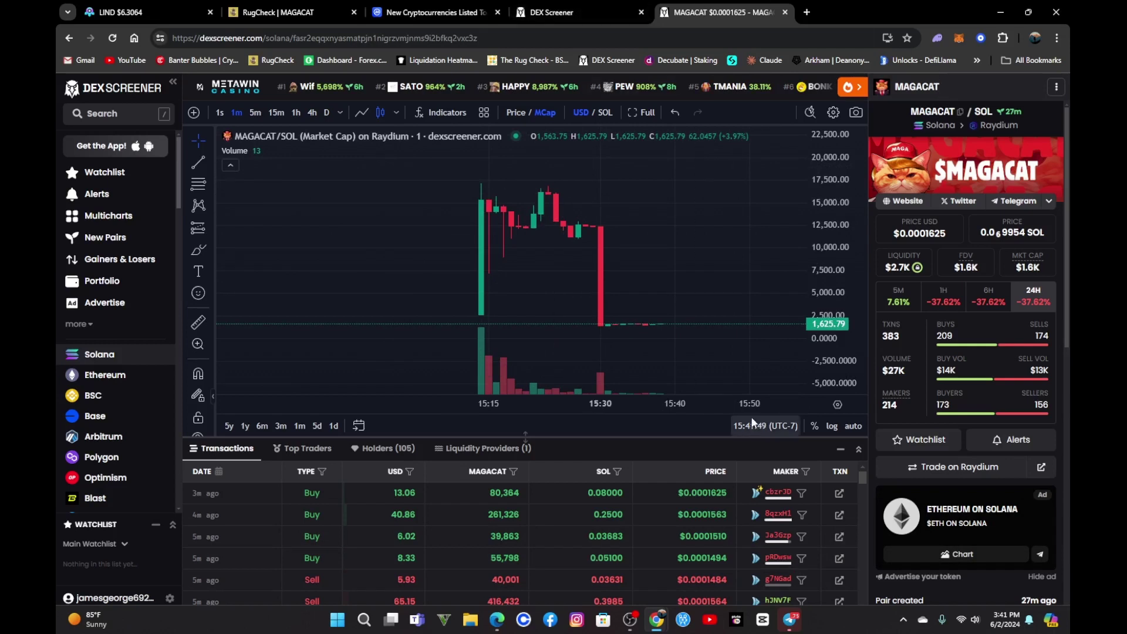
- Place the Trojan on Solana bot chat over the chart, showing MAGACAT down 91.59%
click(788, 616)
drag(854, 204, 674, 171)
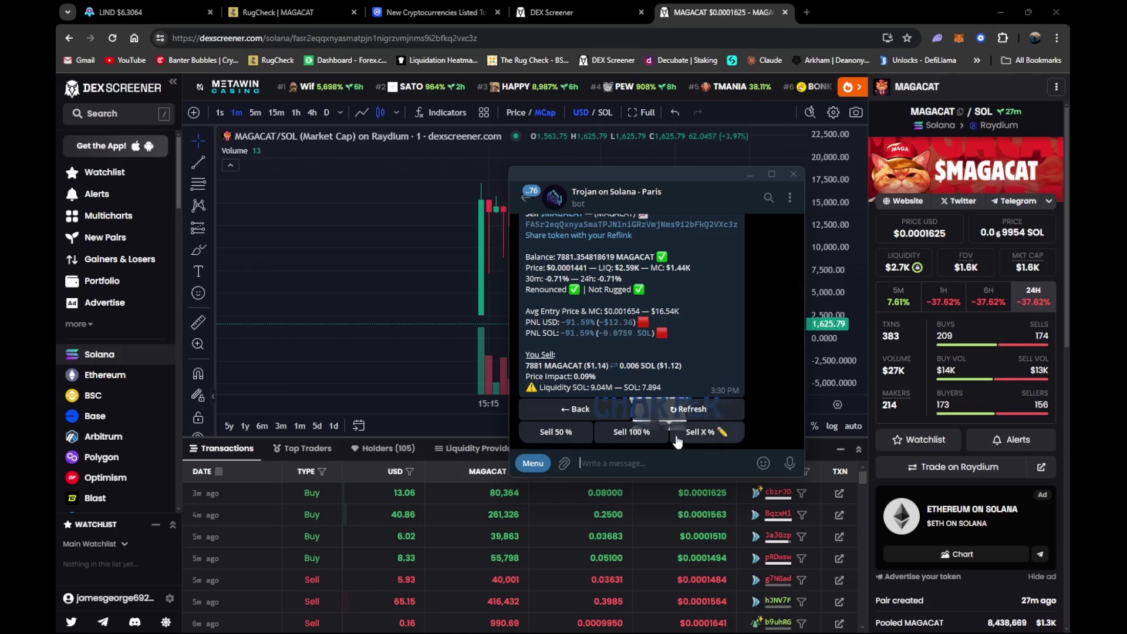
- Return to the bot's token manager listing MAGACAT at −25.11% PNL, and shift the window left
click(589, 415)
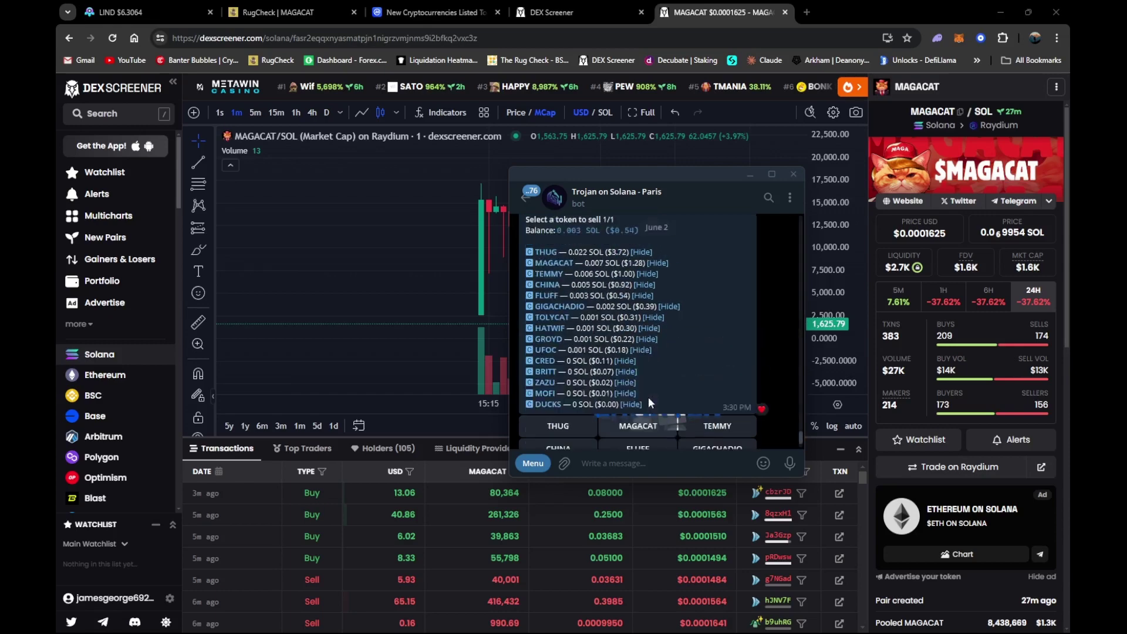
scroll(648, 402, up, 1)
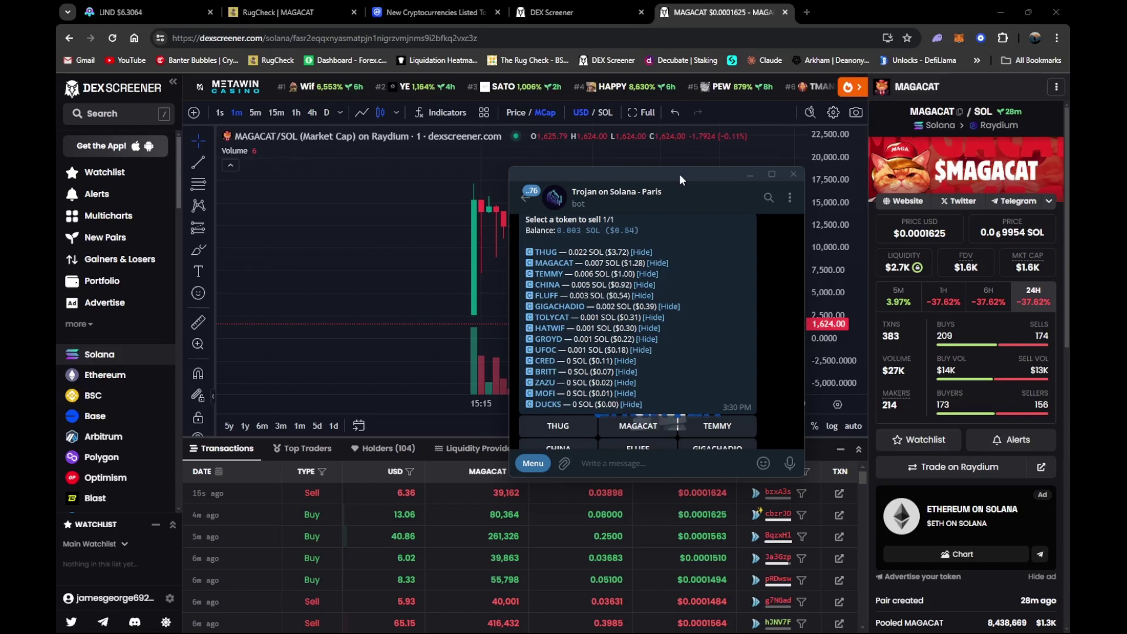
scroll(758, 341, up, 1)
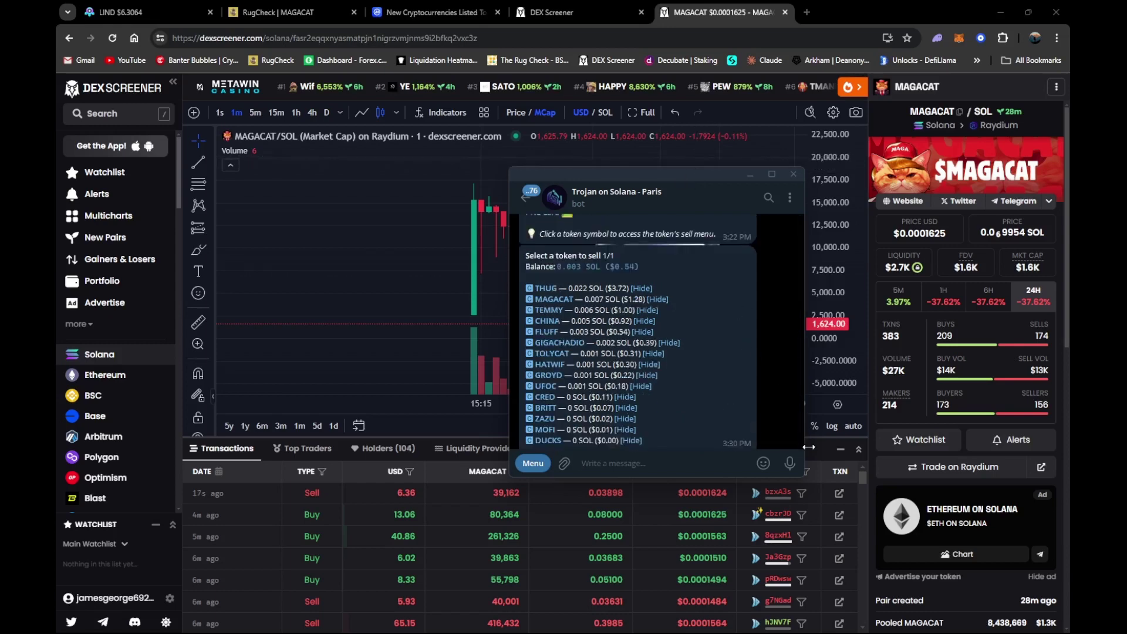
drag(802, 439, 805, 425)
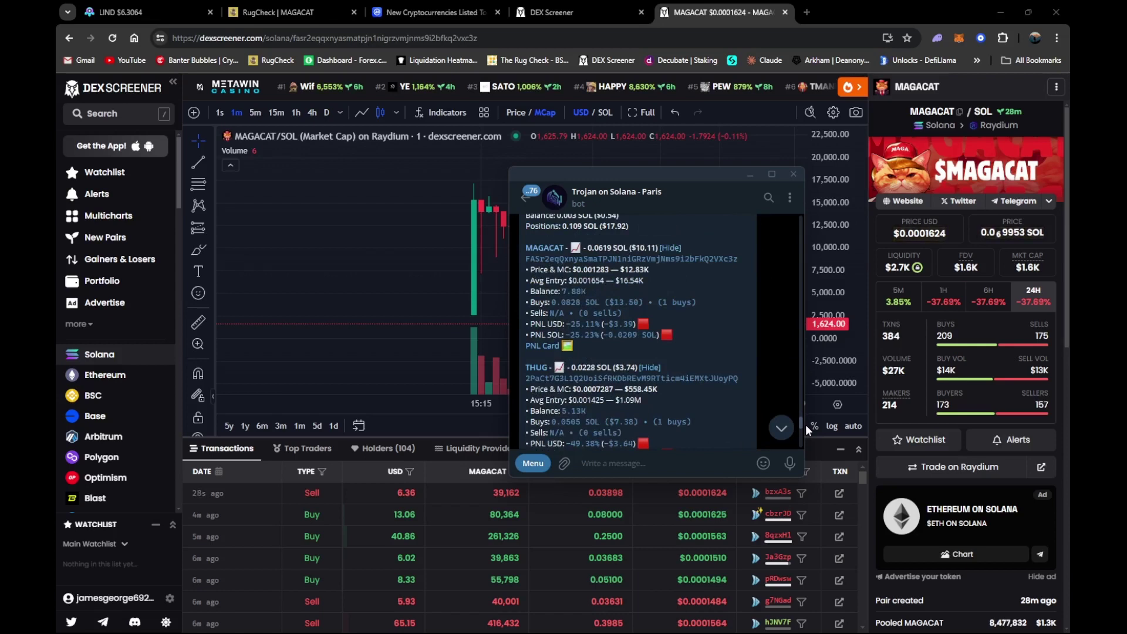
scroll(805, 424, up, 1)
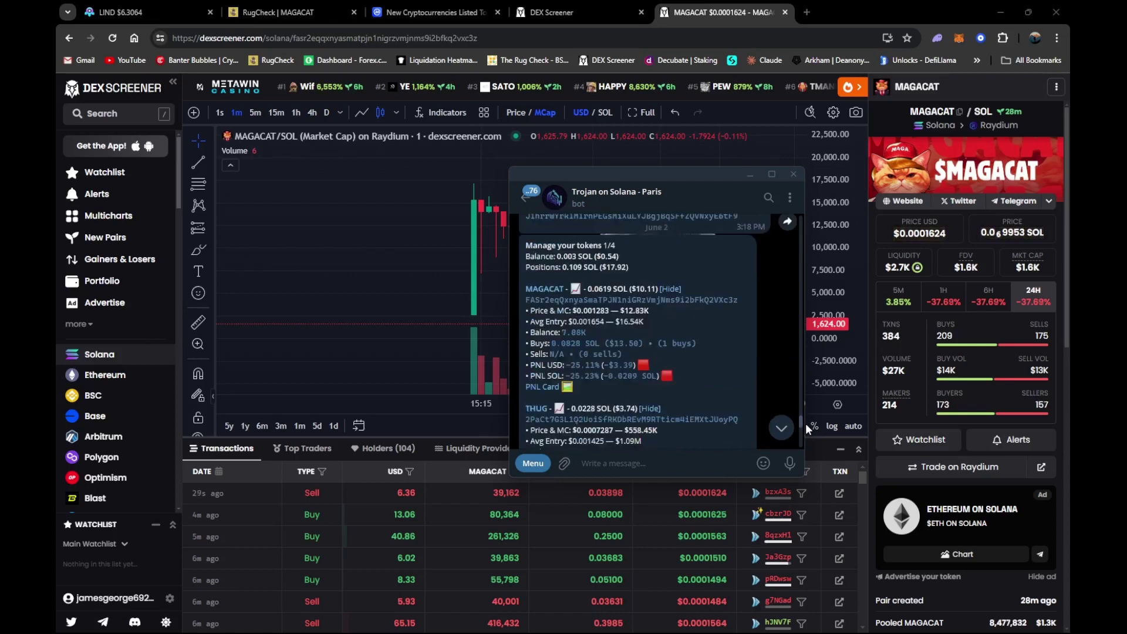
drag(656, 174, 530, 174)
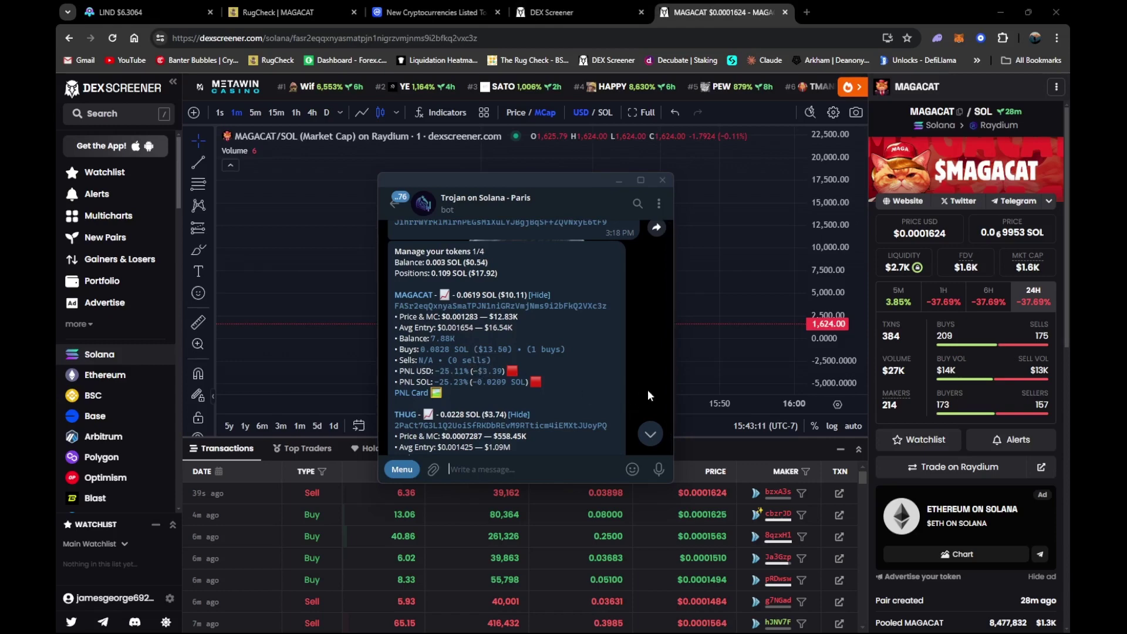
- Scroll back through the bot chat to the SYDNEY/SOL +2.24% and PESHI/SOL +326.70% trade cards
scroll(648, 388, up, 2)
scroll(649, 386, up, 1)
scroll(649, 385, up, 2)
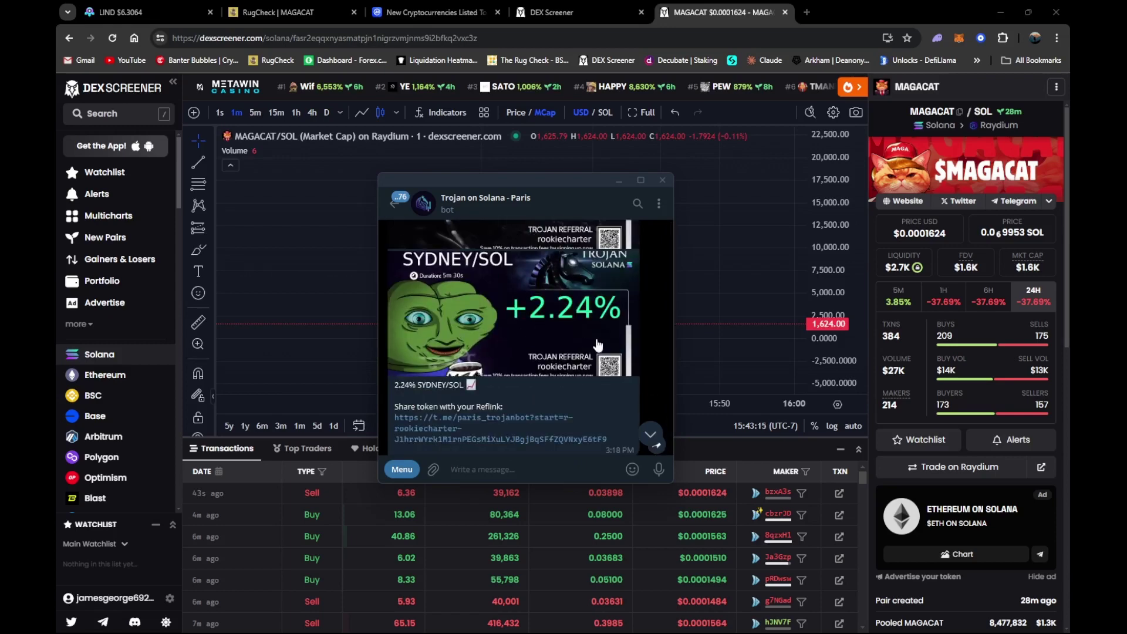
scroll(640, 354, up, 1)
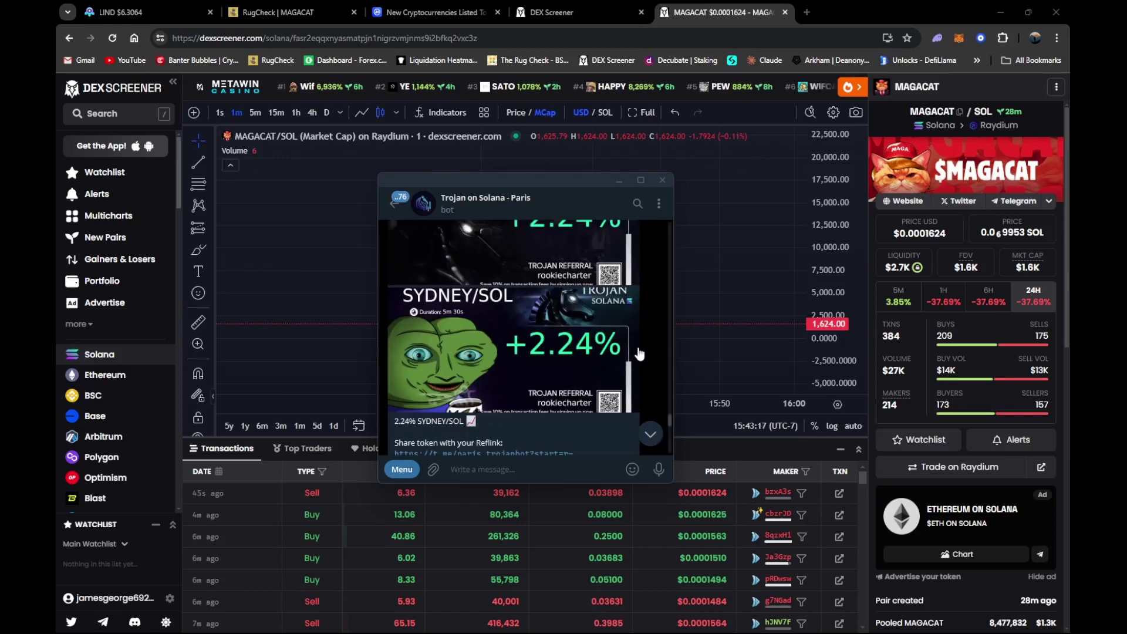
scroll(640, 353, up, 8)
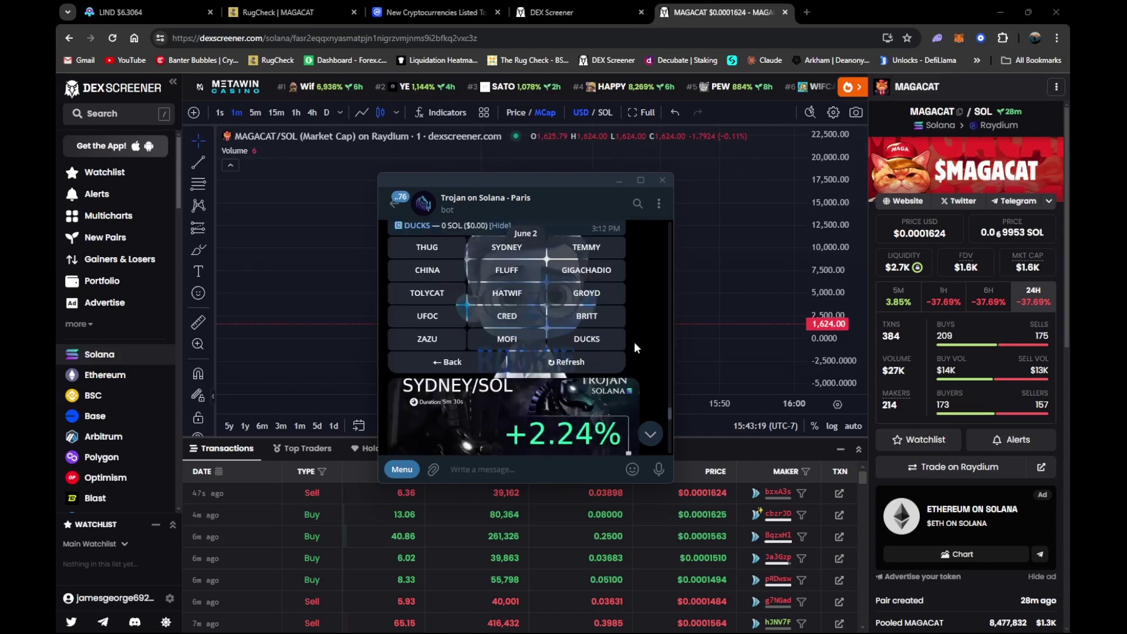
scroll(635, 341, up, 6)
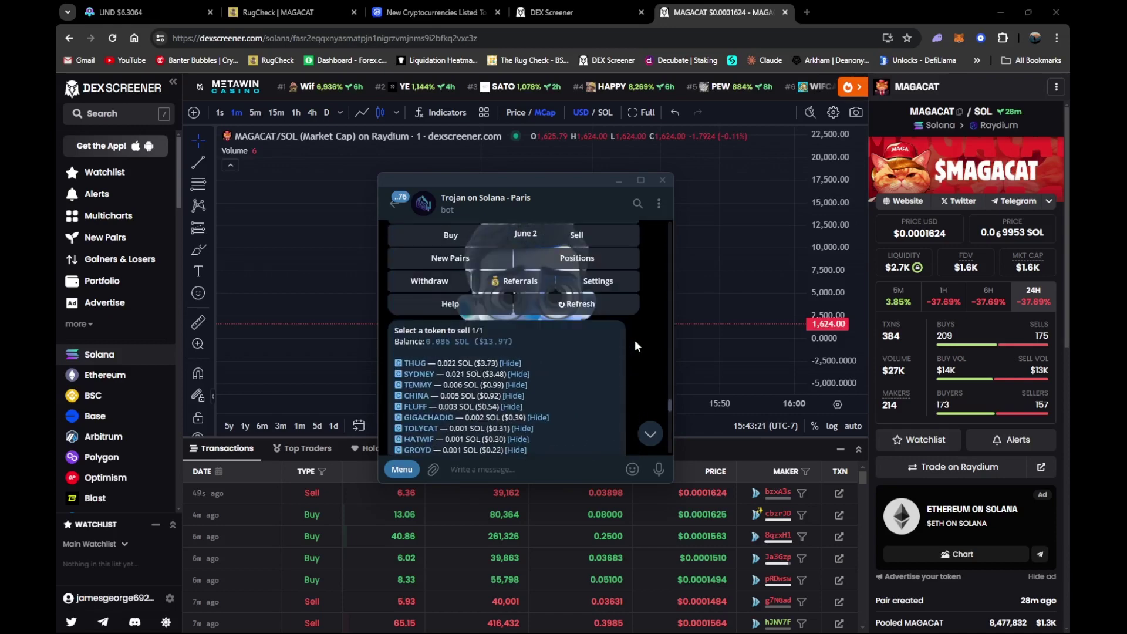
scroll(636, 345, up, 8)
scroll(635, 341, up, 5)
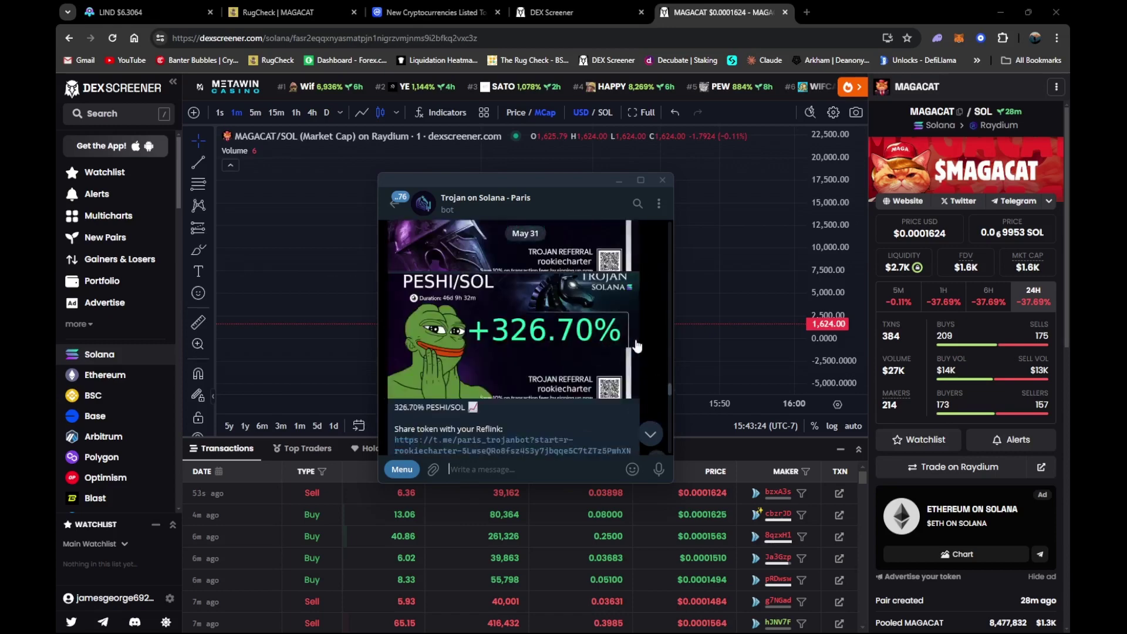
scroll(637, 346, down, 1)
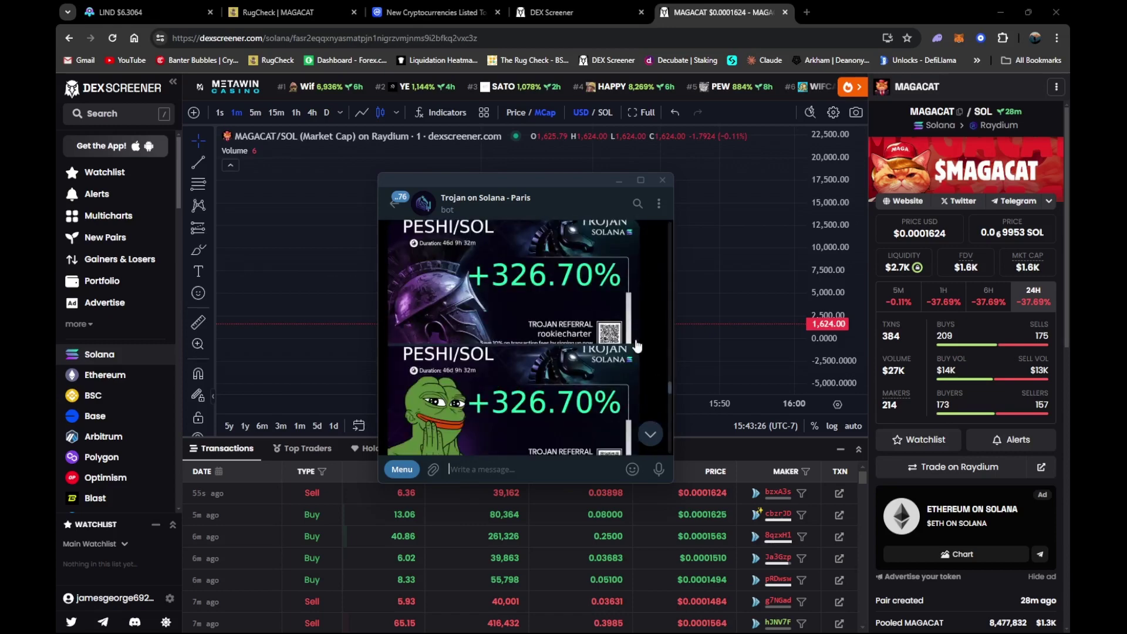
scroll(635, 347, down, 1)
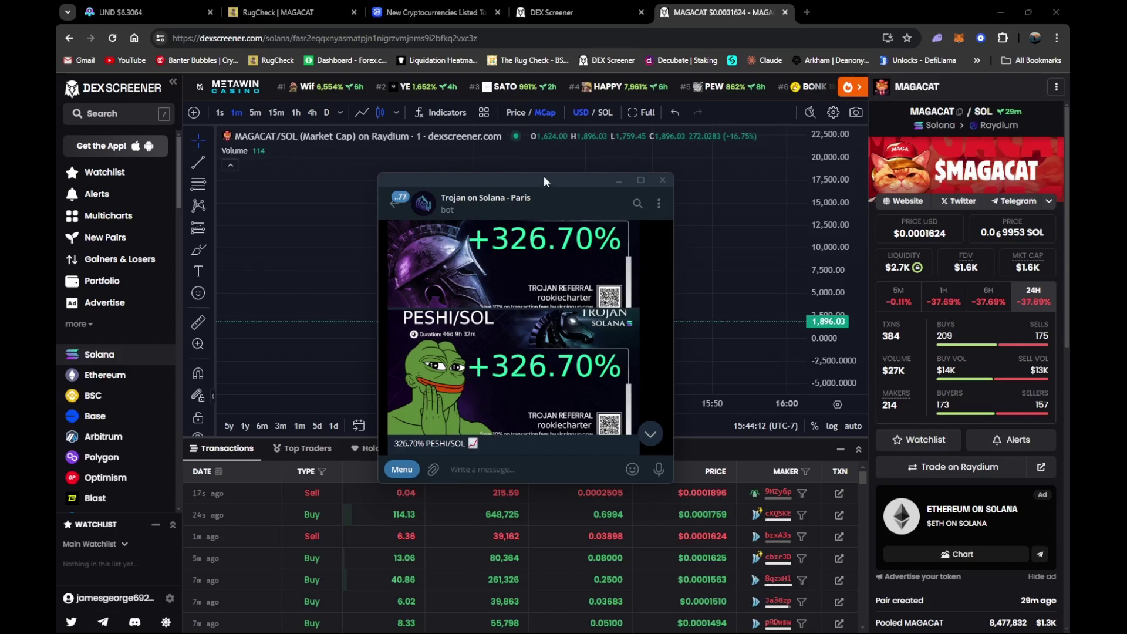
- Move the Telegram bot window aside and close it
drag(544, 175, 604, 169)
click(717, 174)
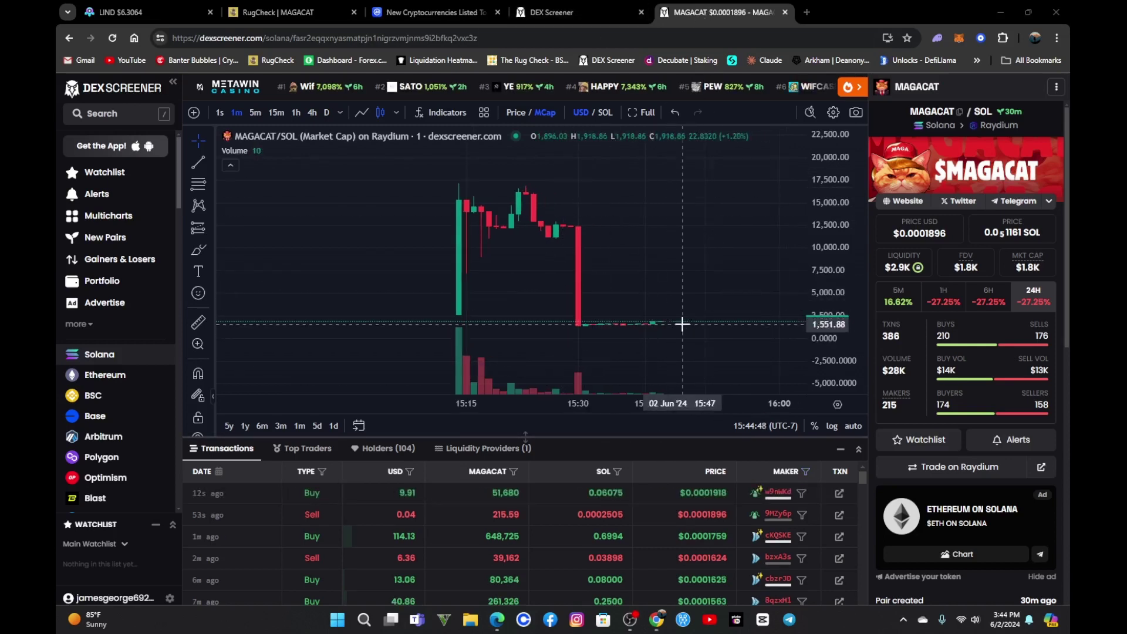
- Rescale the price axis and center the MAGACAT recovery candles on the chart
drag(826, 304, 826, 287)
drag(706, 315, 697, 281)
scroll(698, 281, up, 2)
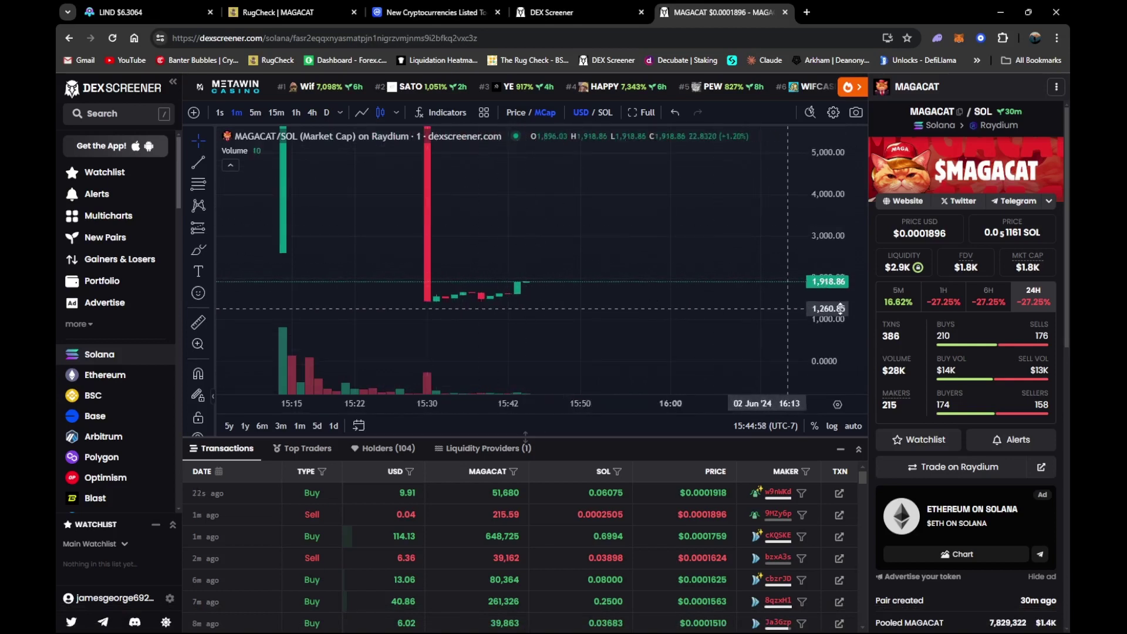
drag(837, 328, 836, 301)
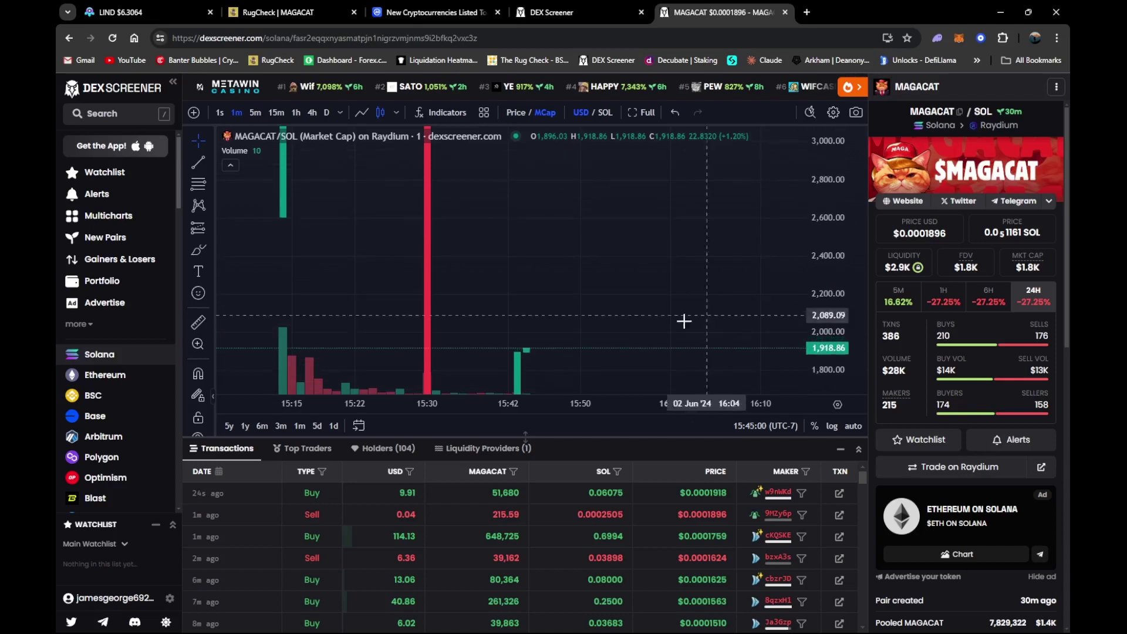
drag(752, 320, 631, 322)
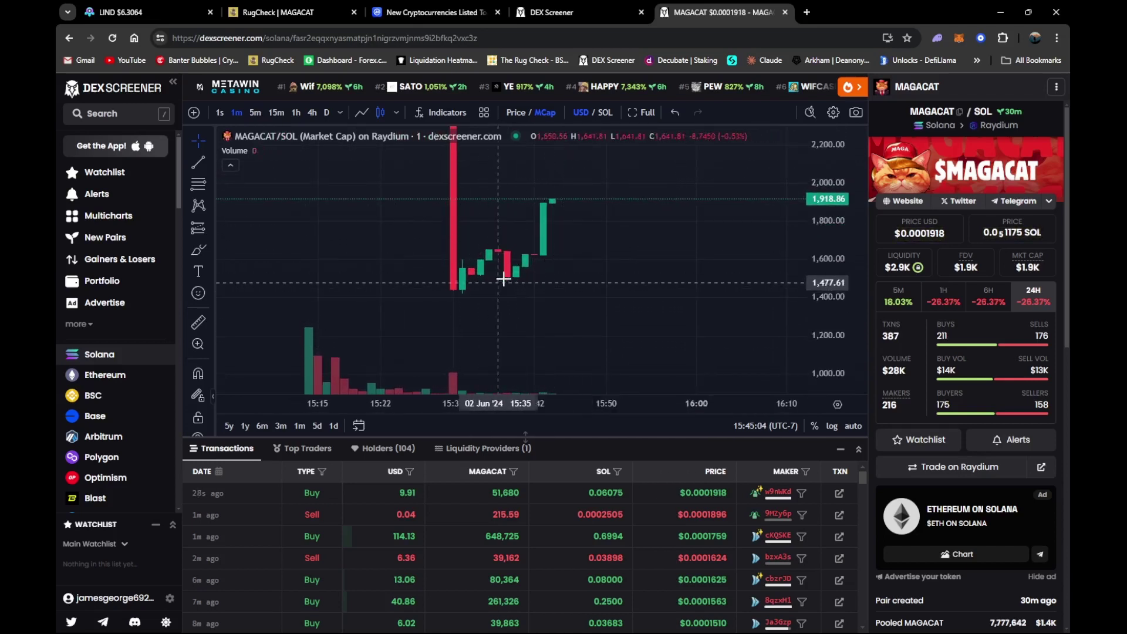
- Draw a rising trend line from the 1,477.61 low along the recovery candle lows
click(198, 162)
click(523, 283)
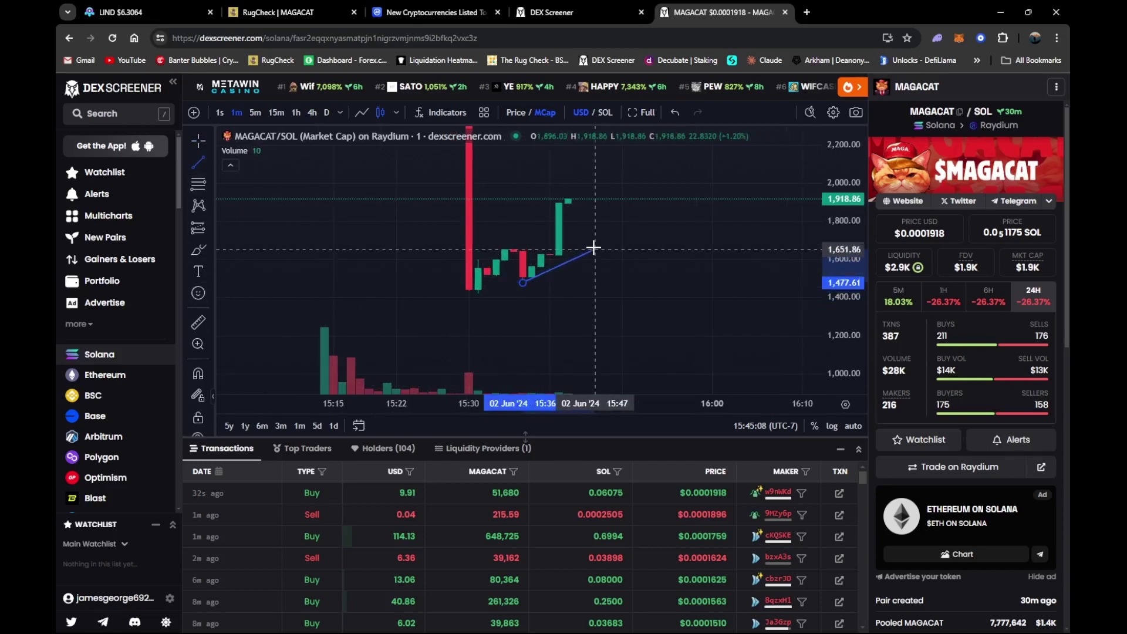
click(605, 230)
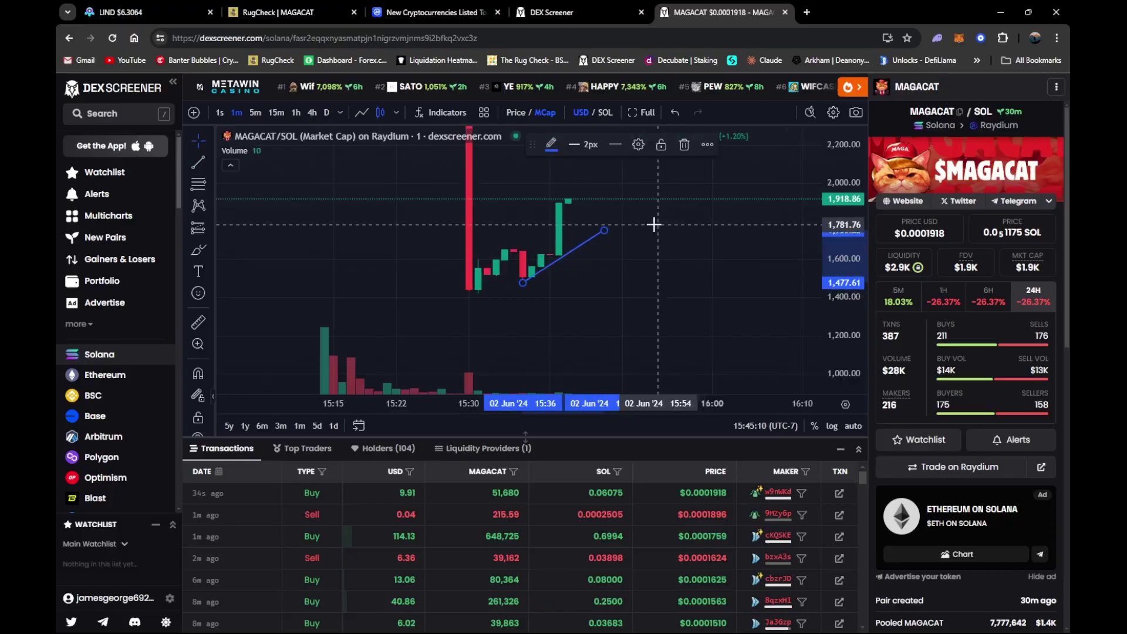